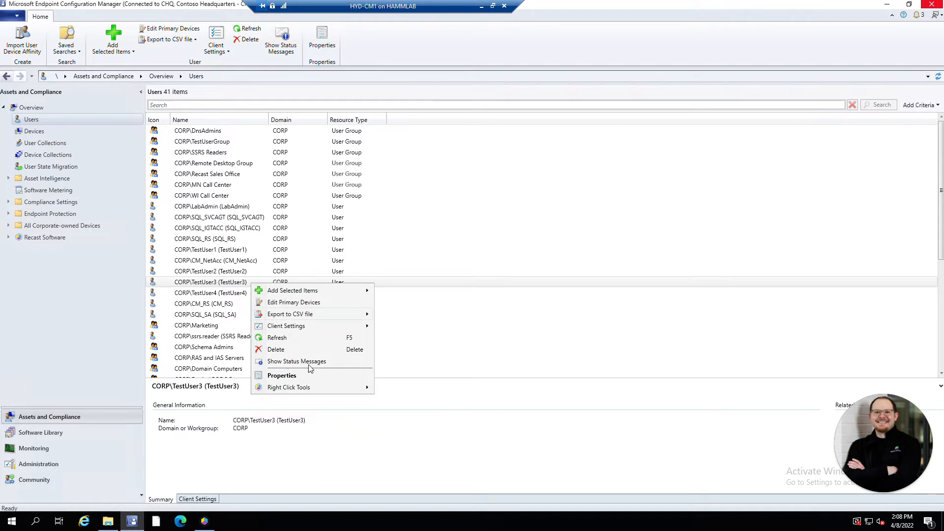
# - Open RCT Builder from the Right Click Tools for TestUser3 and create a new action
pyautogui.moveTo(326, 392)
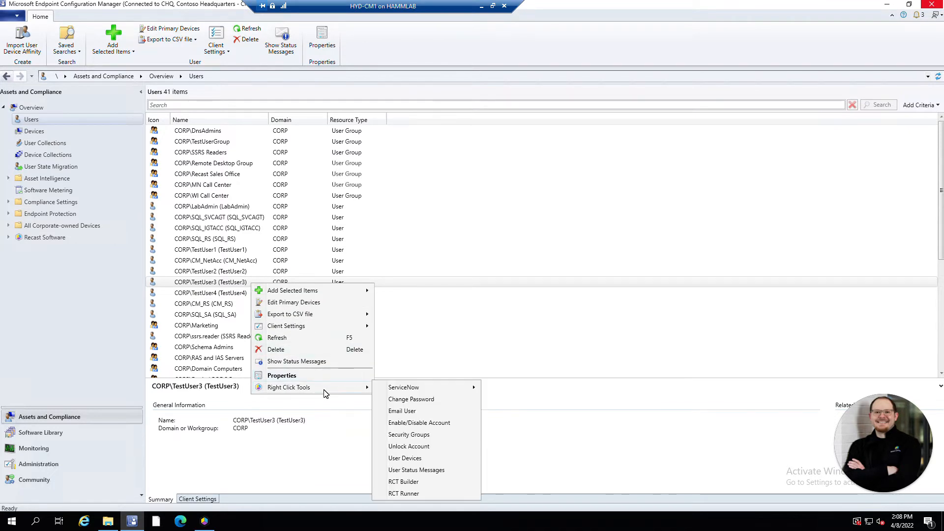
pyautogui.click(424, 482)
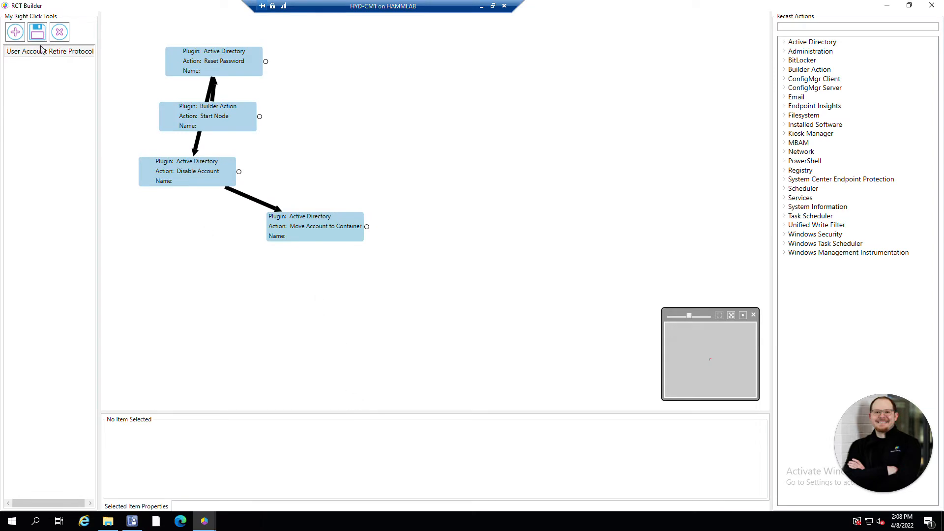
pyautogui.click(15, 31)
pyautogui.click(47, 66)
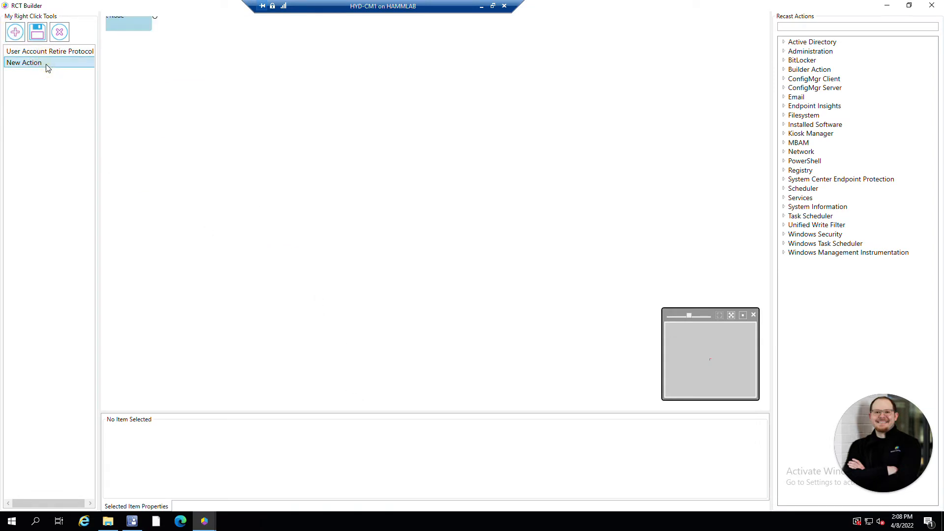
# - Name the new action ADUserToGroup in its Start Node properties and set its view to Tabbed Results
pyautogui.click(267, 156)
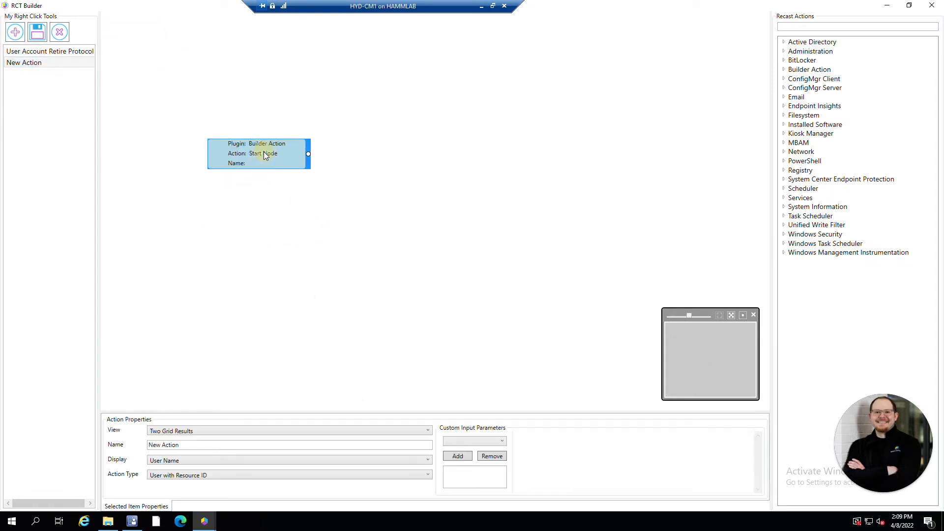
pyautogui.moveTo(191, 445); pyautogui.dragTo(114, 428)
pyautogui.press('BackSpace')
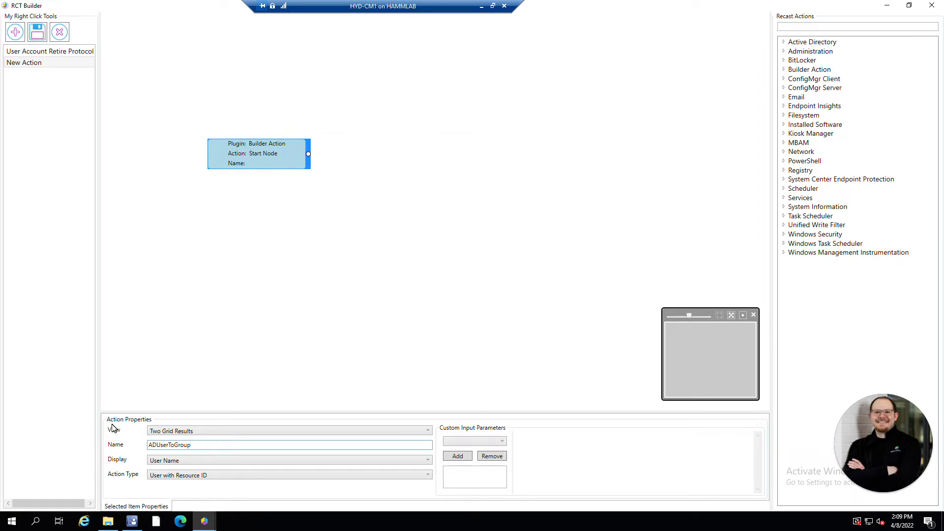
pyautogui.click(343, 431)
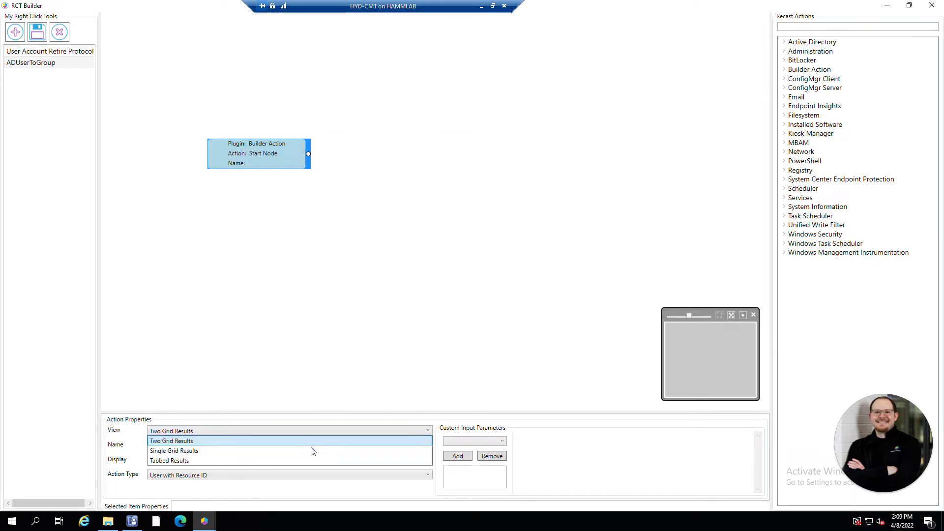
pyautogui.click(293, 461)
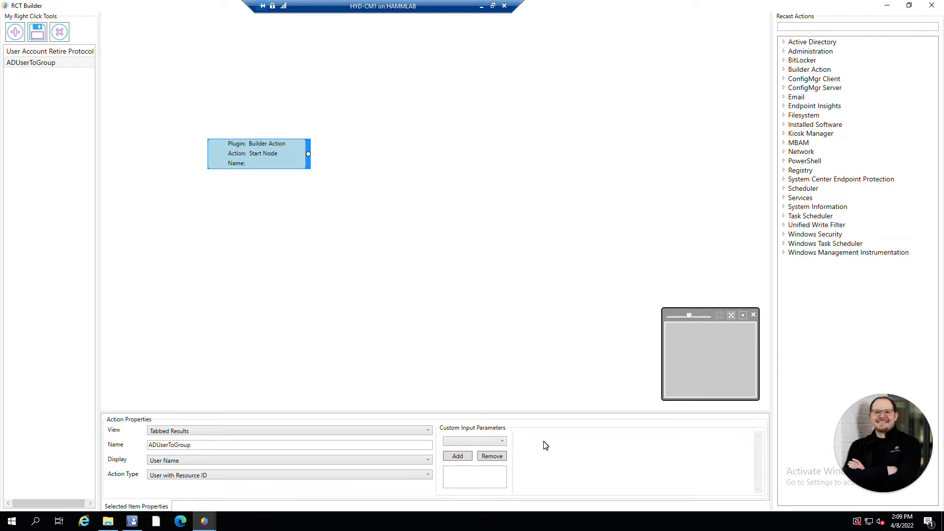
# - Add a String custom input parameter to the Start Node and make it a List
pyautogui.click(472, 440)
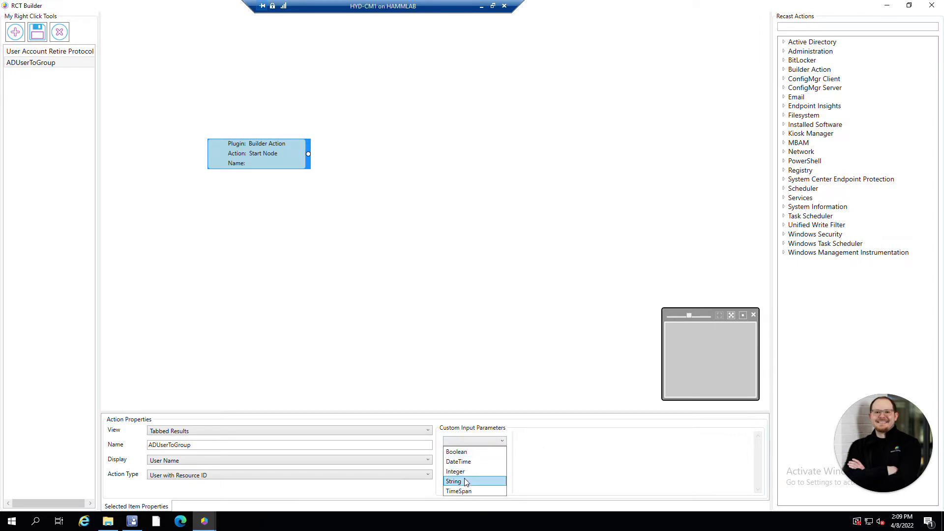
pyautogui.click(462, 480)
pyautogui.click(460, 457)
pyautogui.click(465, 472)
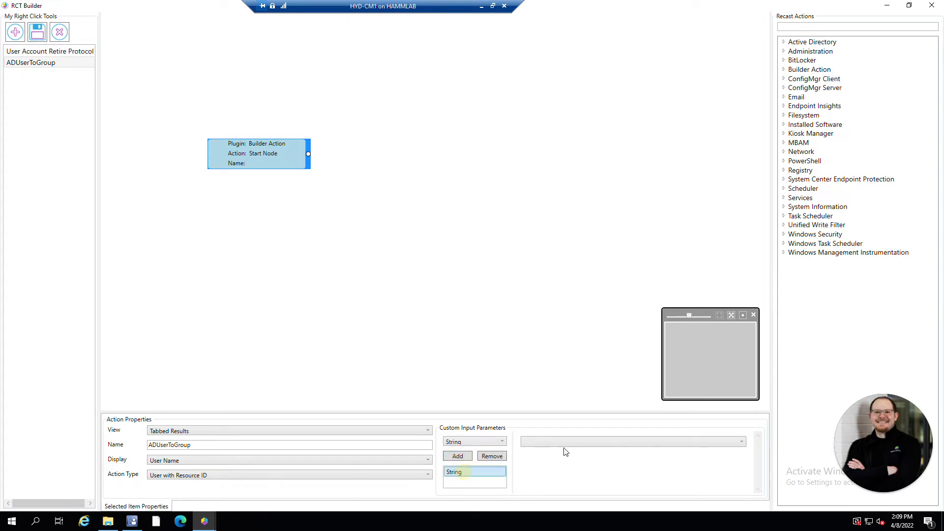
pyautogui.click(575, 441)
pyautogui.click(563, 453)
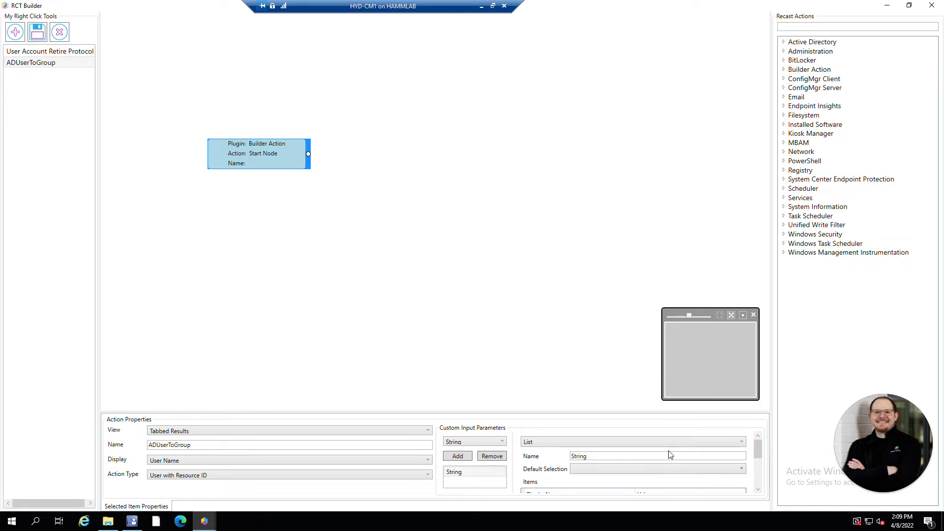
# - Rename the custom String list parameter to AD Groups
pyautogui.moveTo(594, 457); pyautogui.dragTo(495, 446)
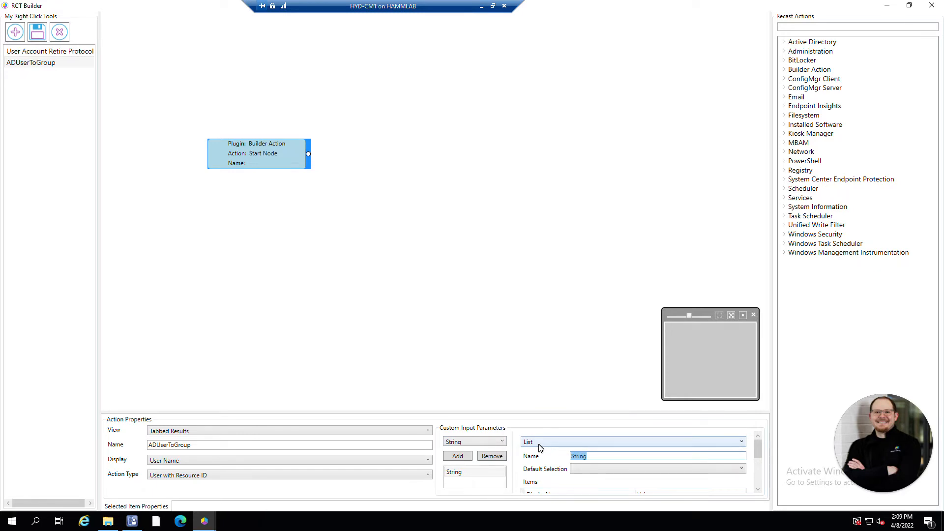
pyautogui.write('Ou')
pyautogui.write('AD Groups')
# - Add a list item to AD Groups with display name Finance and value Finance
pyautogui.moveTo(757, 448)
pyautogui.mouseDown()
pyautogui.moveTo(749, 458)
pyautogui.moveTo(760, 460)
pyautogui.mouseUp()
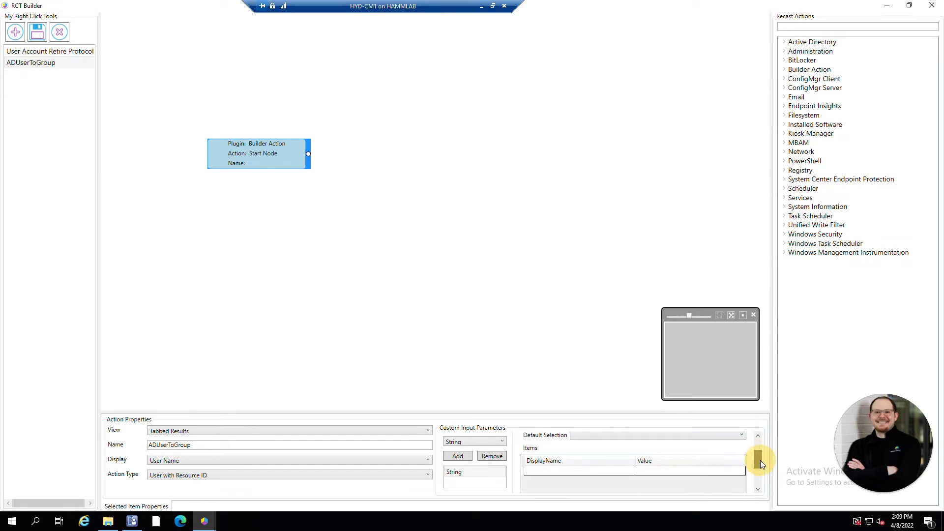
pyautogui.click(573, 466)
pyautogui.click(573, 466)
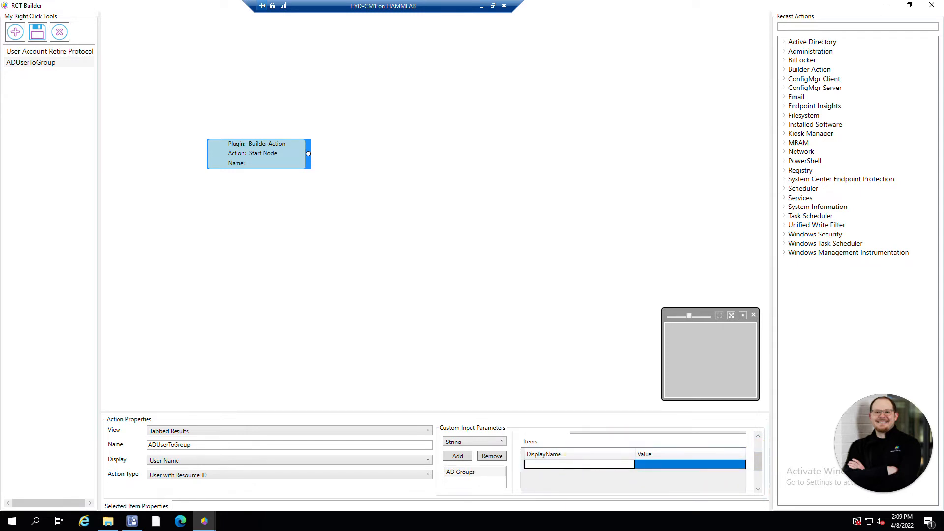
pyautogui.press('Tab')
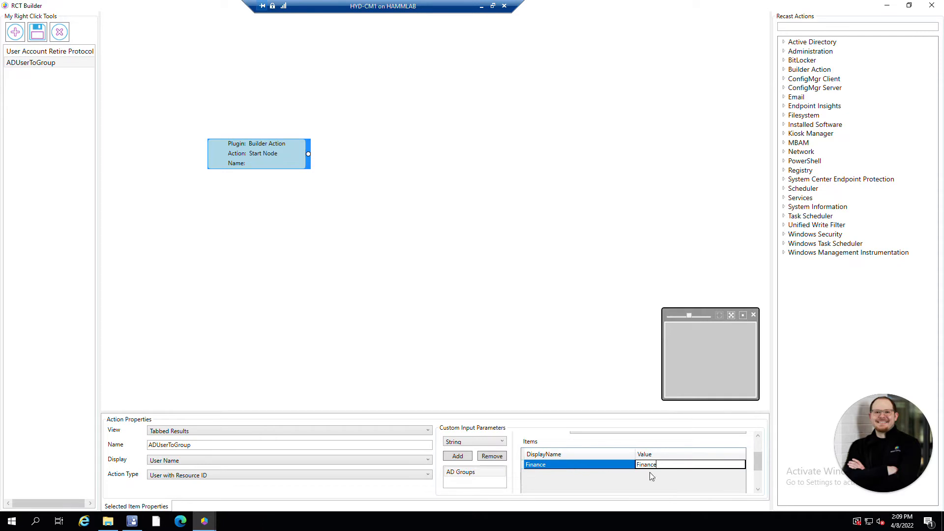
pyautogui.click(615, 466)
pyautogui.click(600, 466)
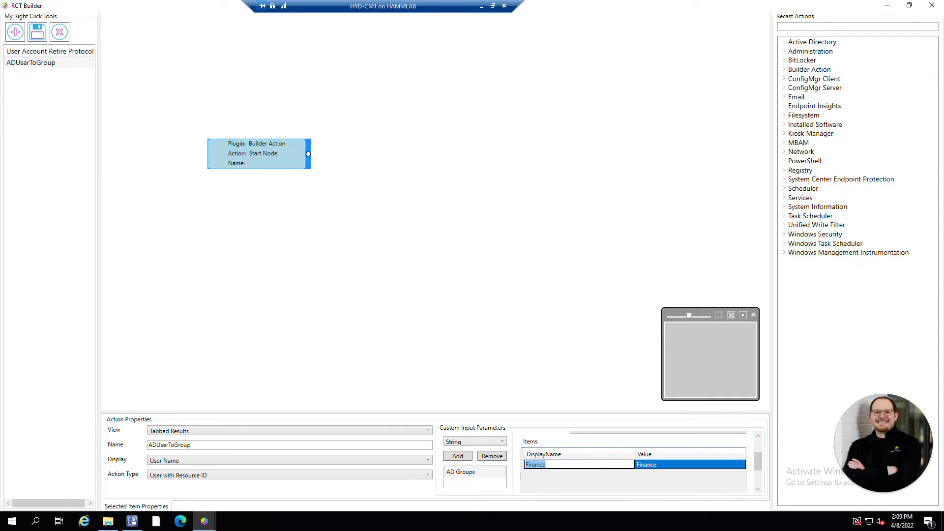
pyautogui.click(595, 465)
pyautogui.press('Return')
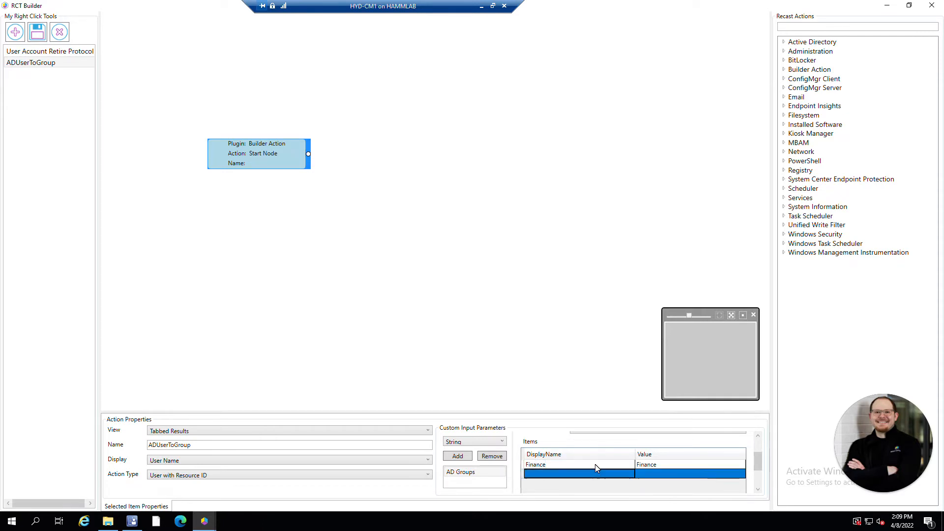
# - Add a second list item with display name Remote Desktop and value Remote Desktop Group
pyautogui.click(541, 475)
pyautogui.write('Remote Desktop')
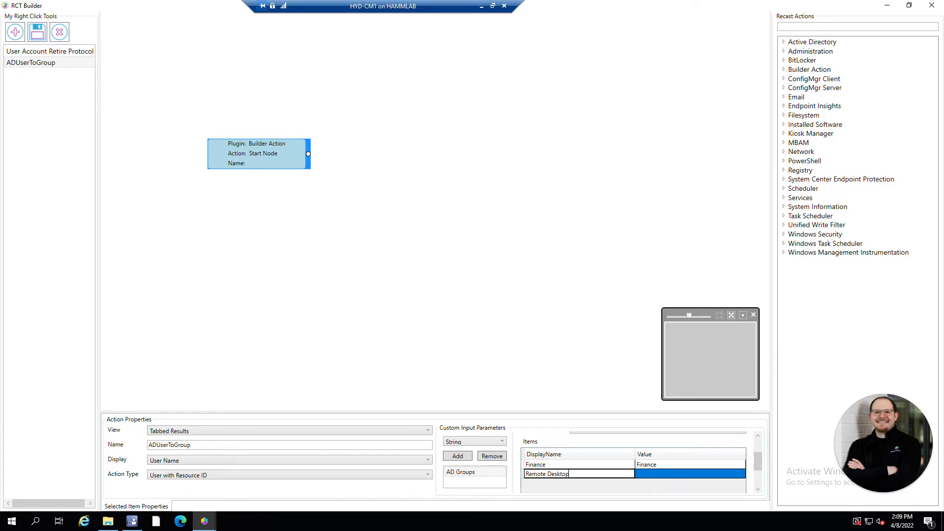
pyautogui.press('Tab')
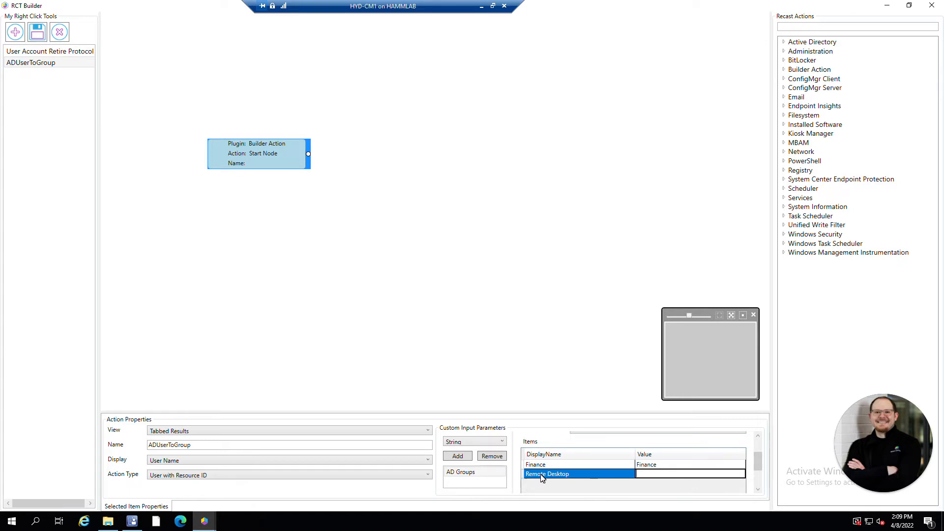
pyautogui.write('Group')
pyautogui.press('Tab')
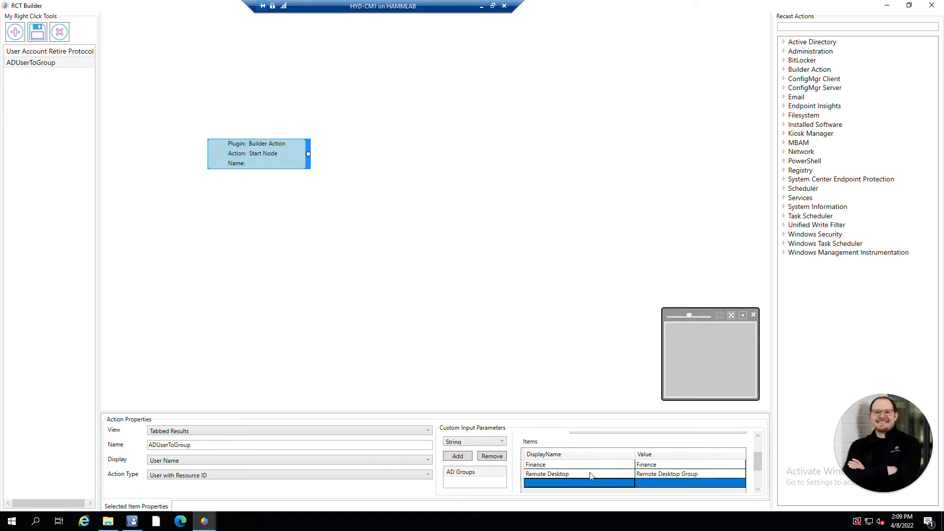
# - Add a third list item with display name Marketing and value Marketing
pyautogui.write('Marketing')
pyautogui.press('Tab')
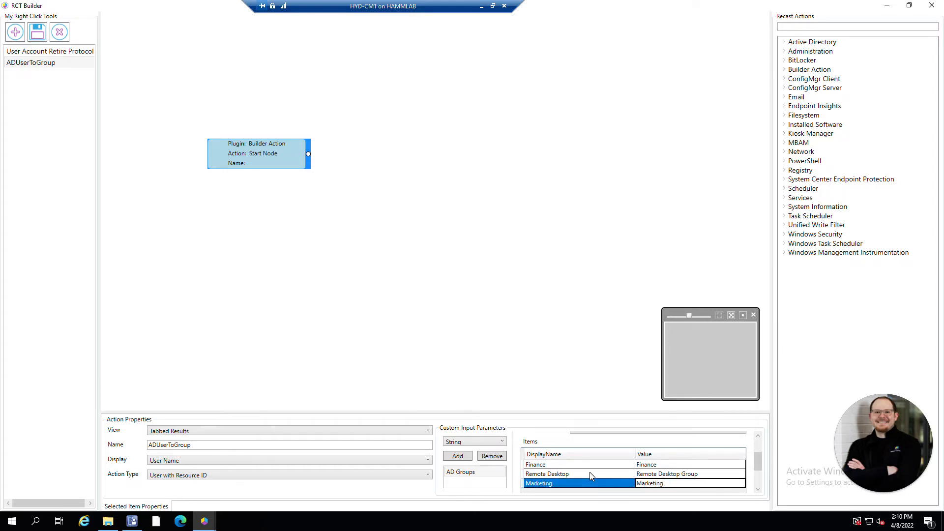
pyautogui.click(586, 438)
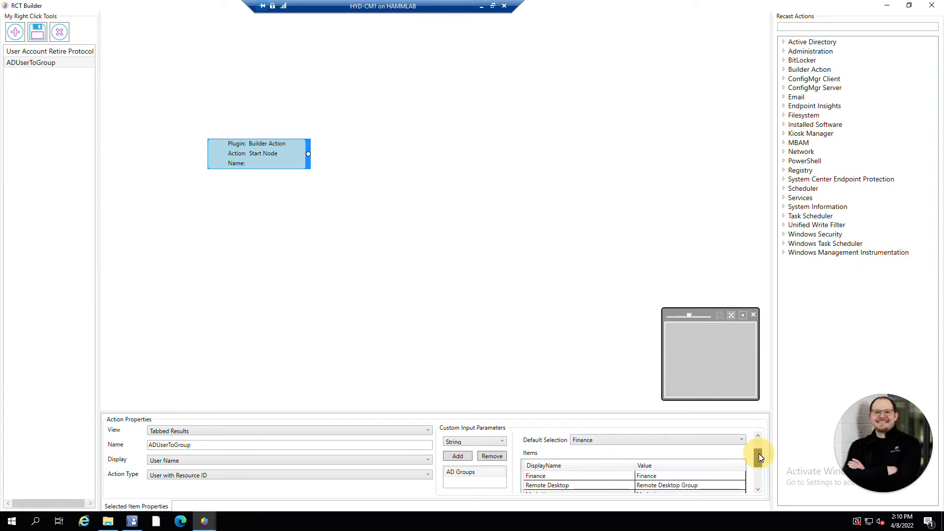
# - Set the default selection of the AD Groups list to Remote Desktop
pyautogui.click(685, 445)
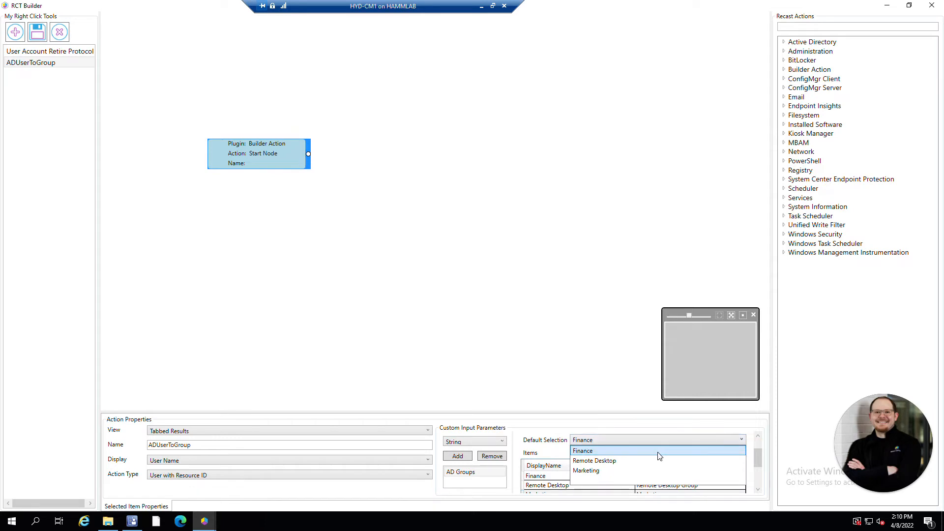
pyautogui.click(647, 462)
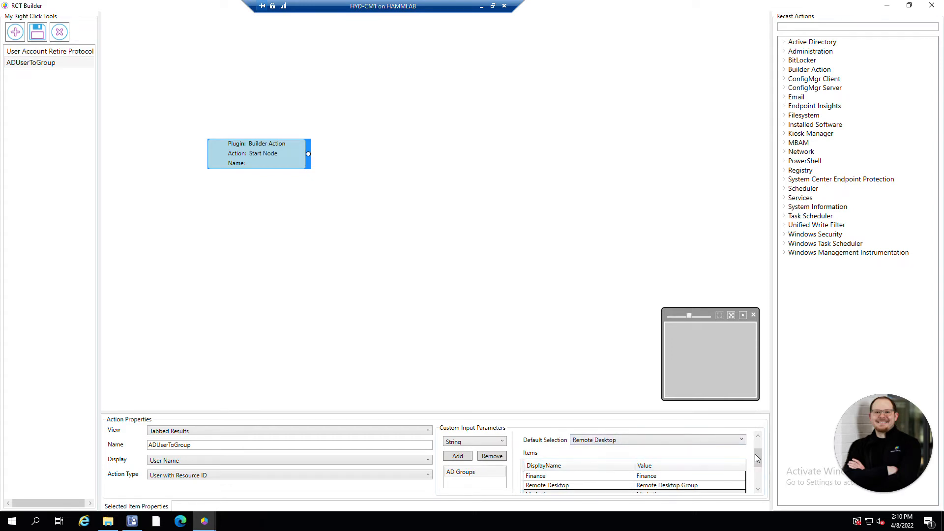
pyautogui.moveTo(757, 456); pyautogui.dragTo(759, 465)
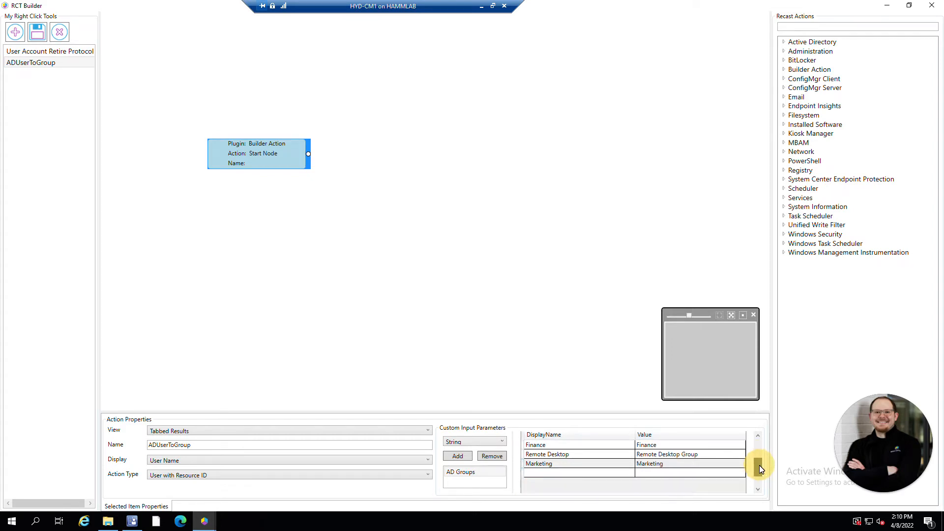
# - Find the Active Directory action Add Account to Group by searching "add", place it on the canvas, and link the Start Node to it
pyautogui.click(803, 27)
pyautogui.write('add')
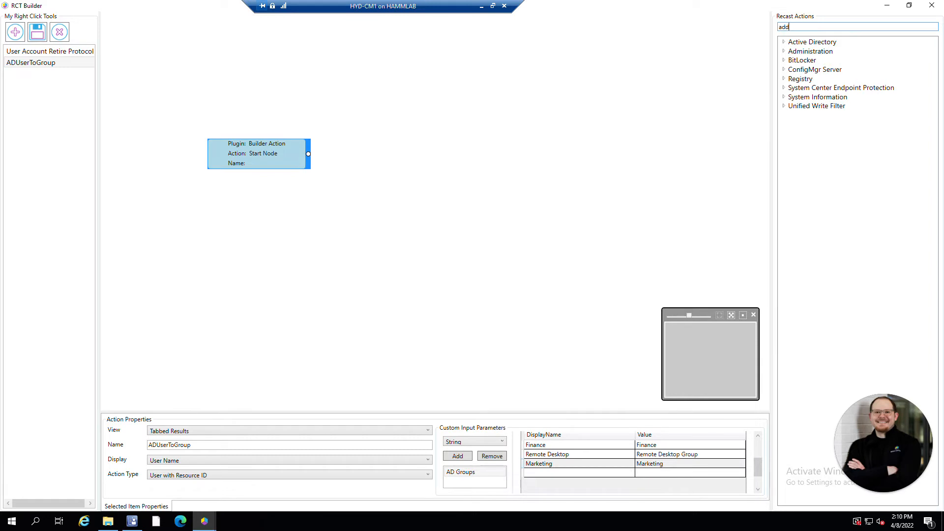
pyautogui.click(784, 43)
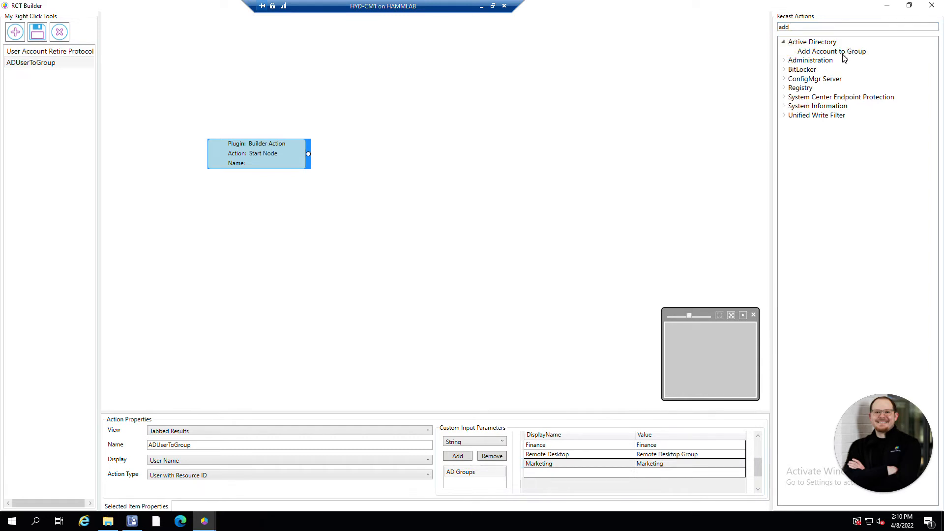
pyautogui.moveTo(844, 57); pyautogui.dragTo(404, 132)
pyautogui.moveTo(308, 153); pyautogui.dragTo(430, 146)
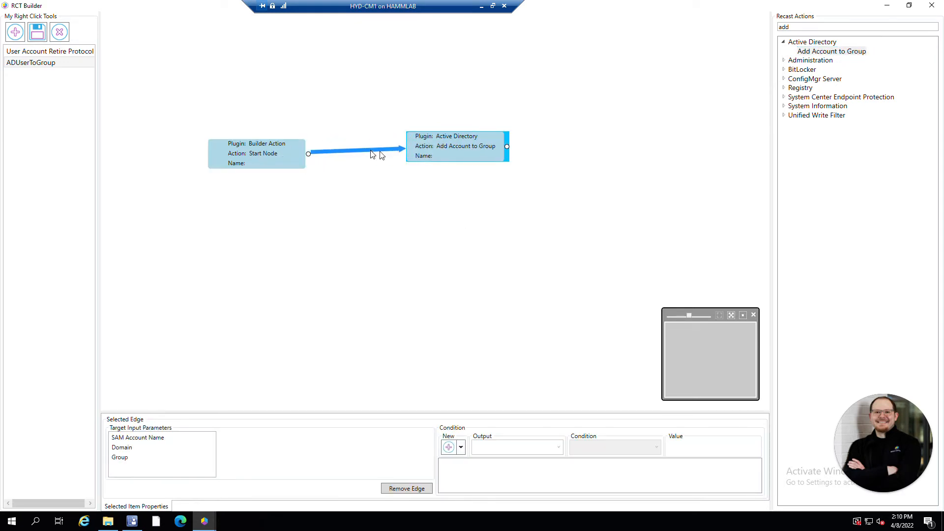
# - On the connecting edge, map SAM Account Name to the Start Node's User Name and Domain to the Start Node's Domain using Parameter Mapping
pyautogui.click(190, 437)
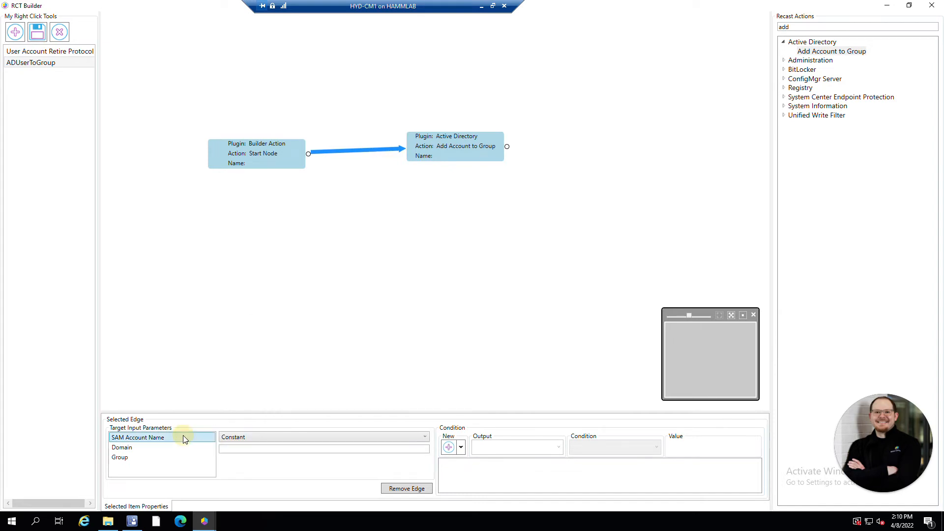
pyautogui.click(332, 437)
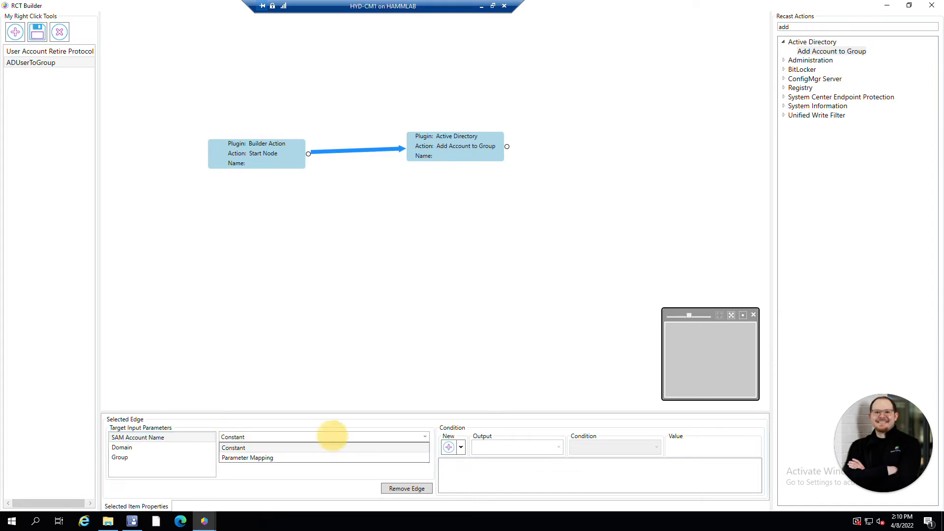
pyautogui.click(288, 461)
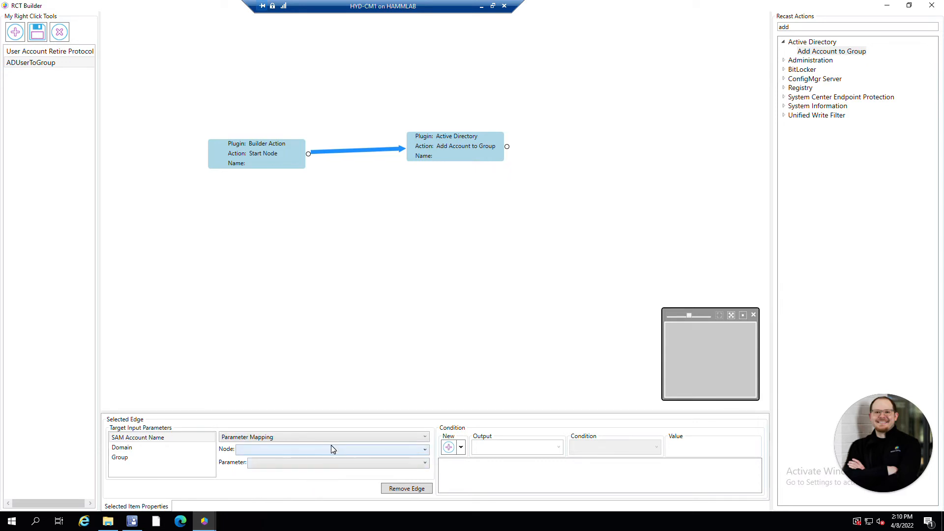
pyautogui.click(331, 449)
pyautogui.click(316, 462)
pyautogui.click(317, 465)
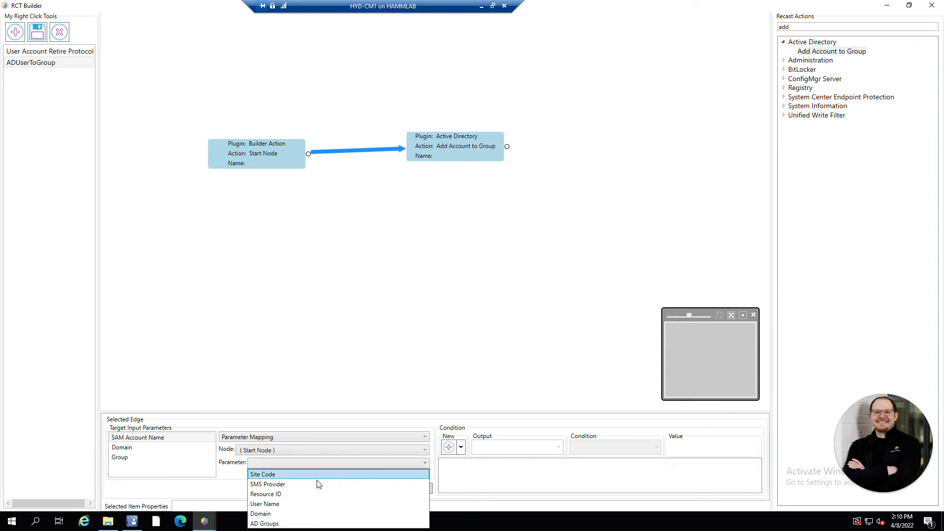
pyautogui.click(305, 504)
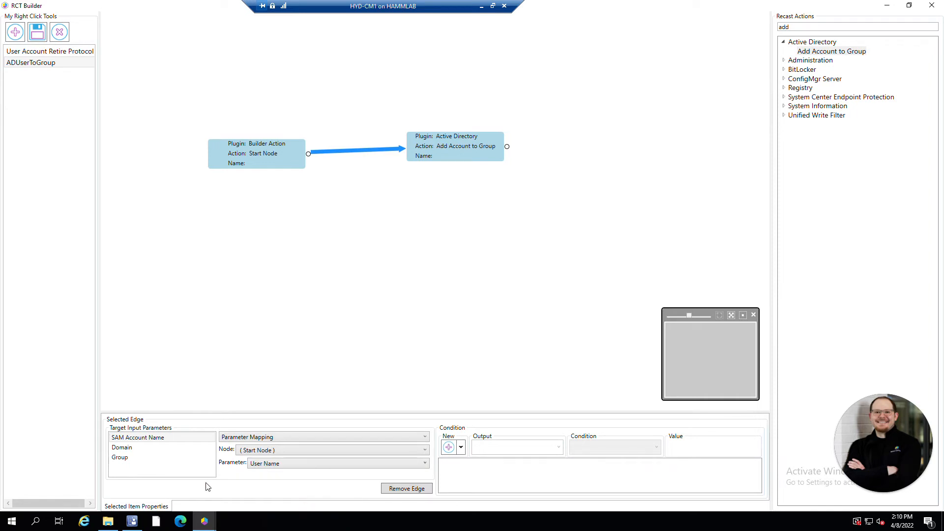
pyautogui.click(152, 453)
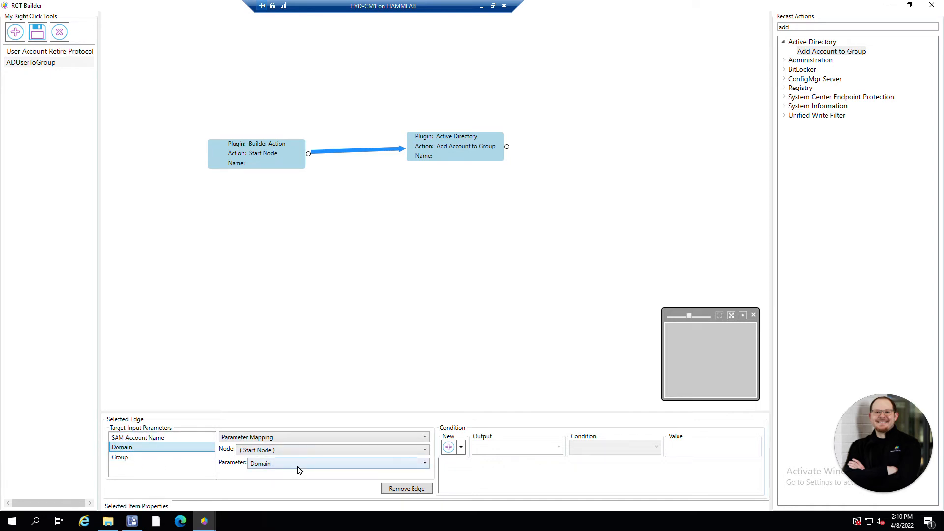
# - Map Group to the Start Node's AD Groups using Parameter Mapping, save the ADUserToGroup action and close RCT Builder
pyautogui.click(163, 458)
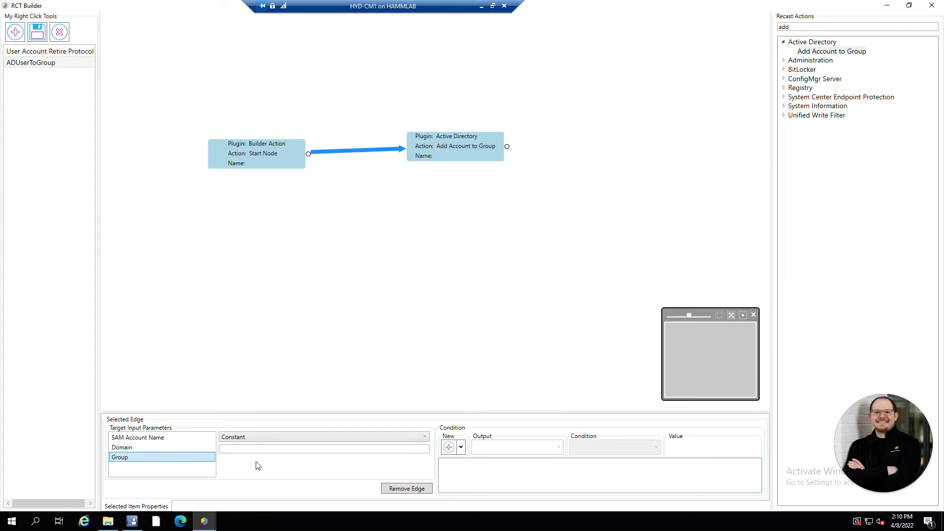
pyautogui.click(380, 439)
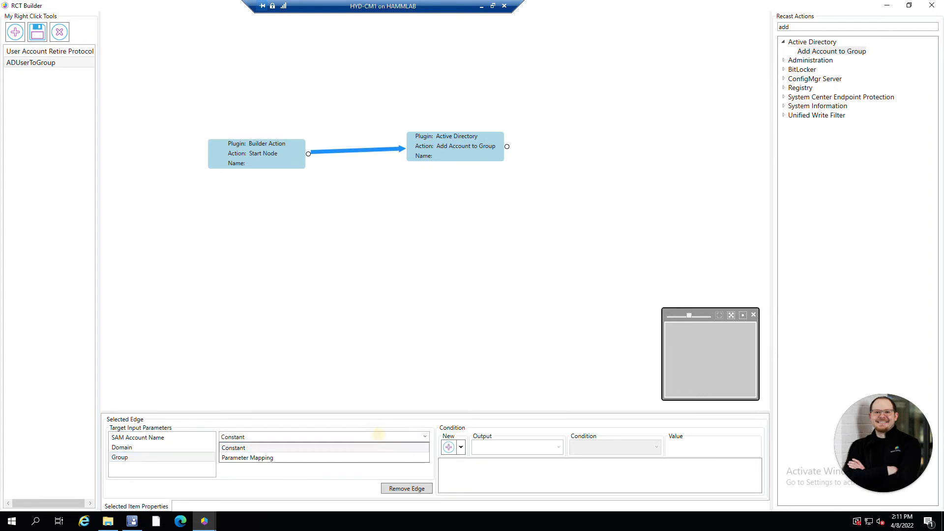
pyautogui.click(355, 459)
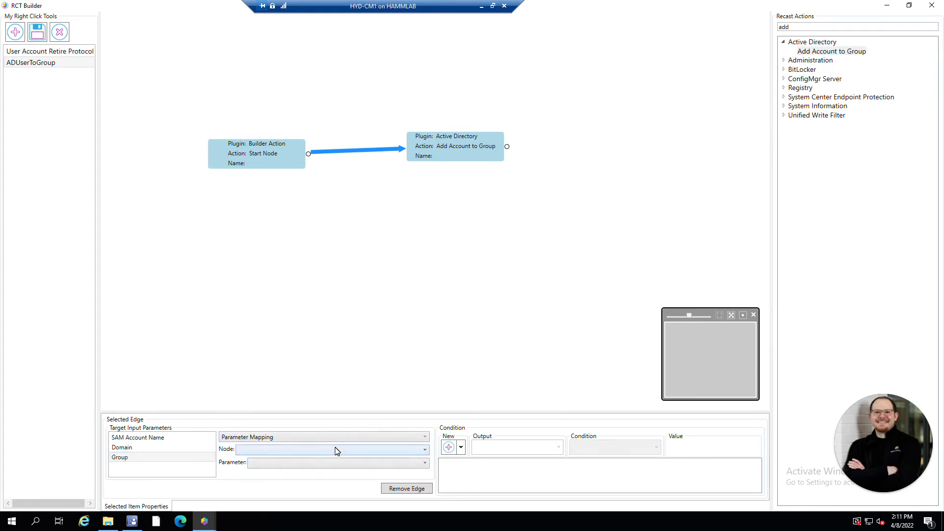
pyautogui.click(337, 450)
pyautogui.click(310, 463)
pyautogui.click(308, 462)
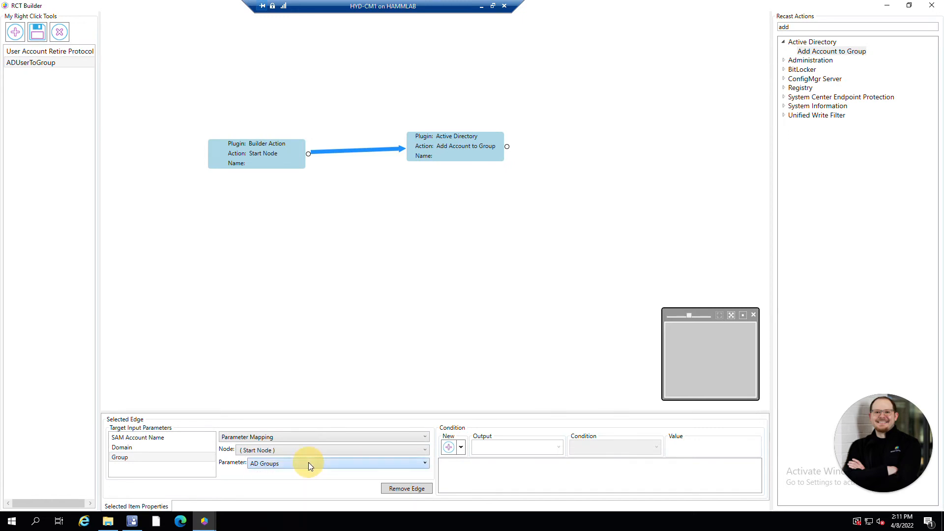
pyautogui.click(38, 34)
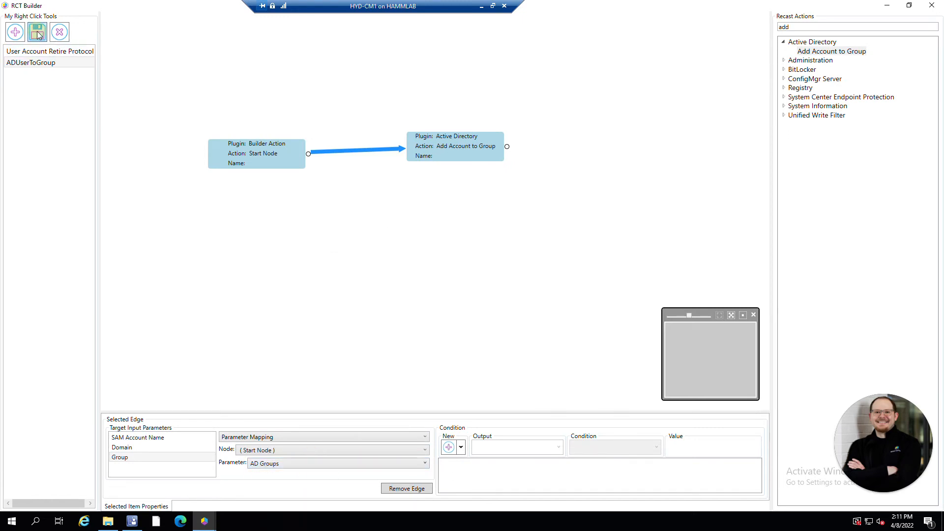
pyautogui.click(930, 6)
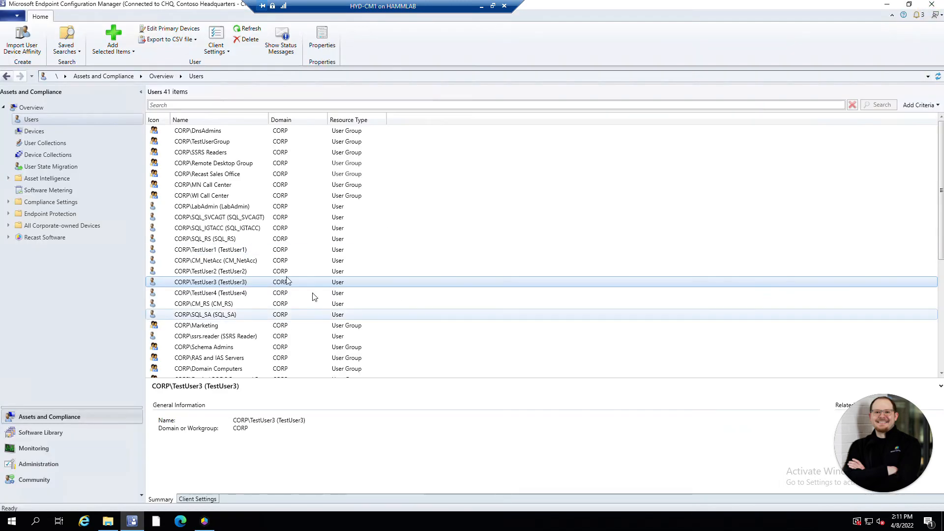
# - Open RCT Runner for the CORP\TestUser3 account and choose ADUserToGroup as the action to run
pyautogui.rightClick(259, 285)
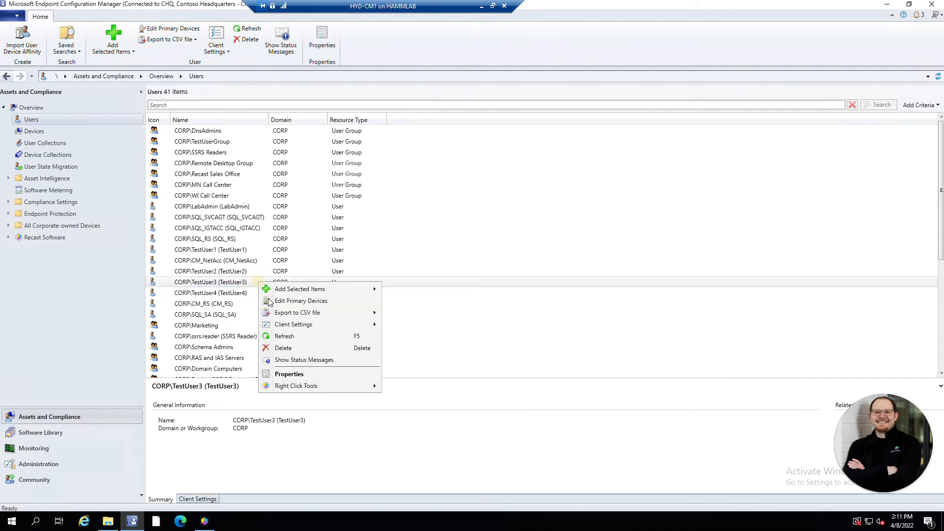
pyautogui.moveTo(339, 387)
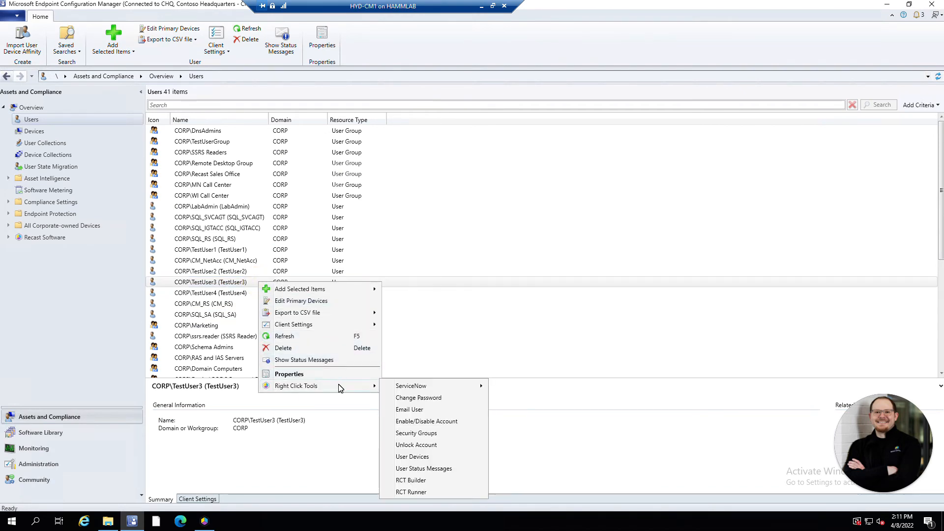
pyautogui.click(446, 496)
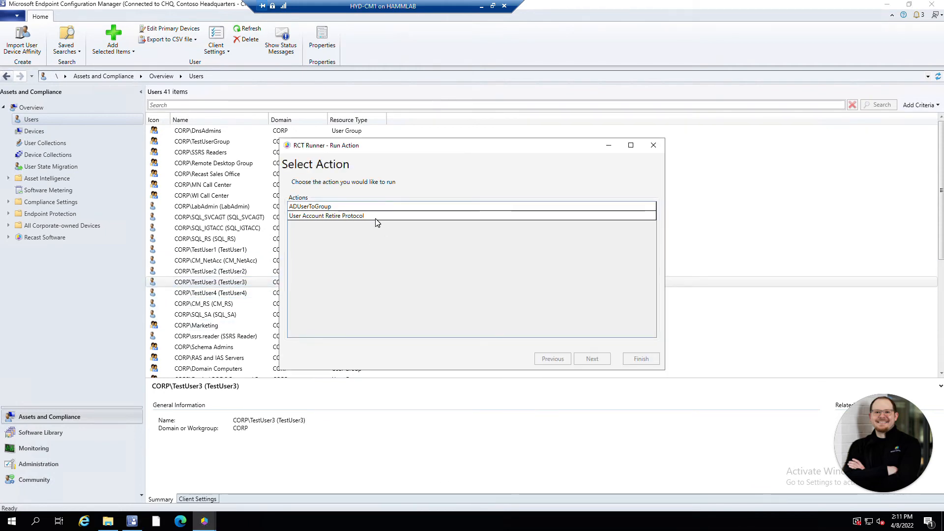
pyautogui.click(366, 207)
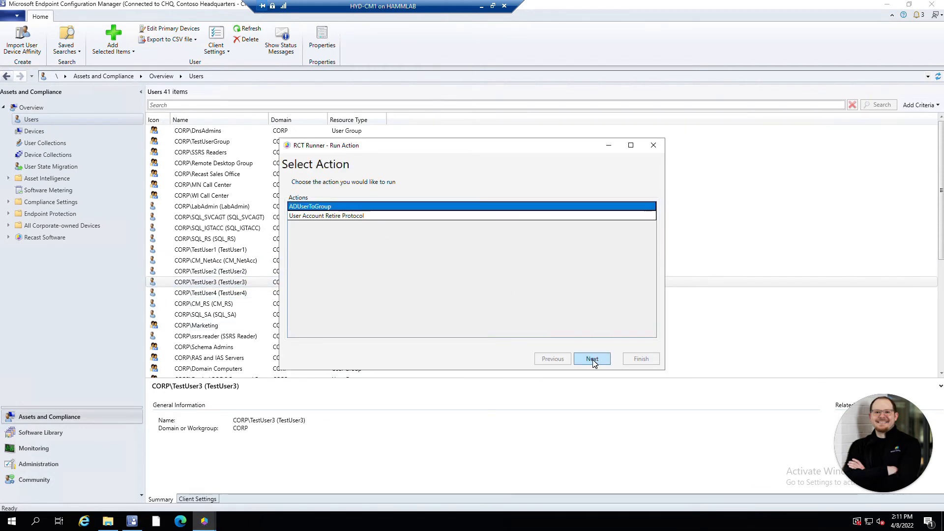
pyautogui.click(592, 359)
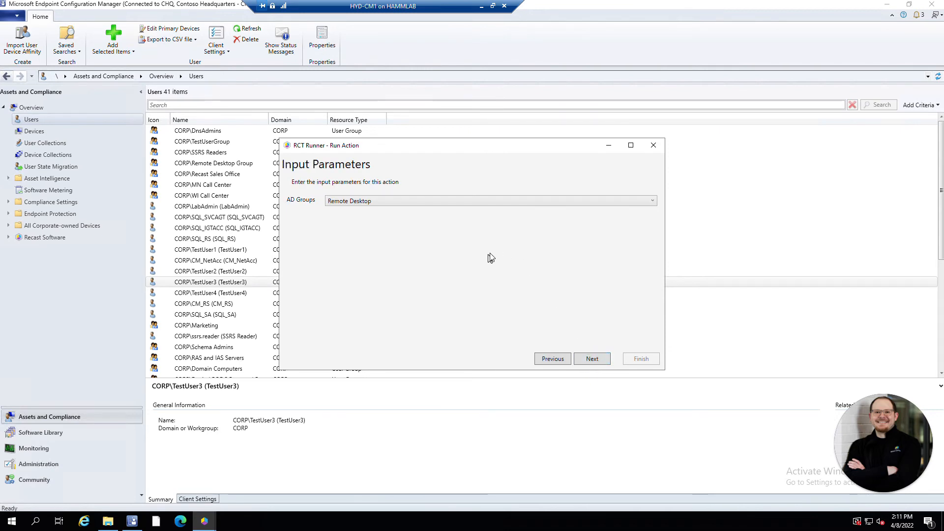
# - Try the Finance and Marketing choices for AD Groups, settle on Remote Desktop, and continue to the run options
pyautogui.click(529, 201)
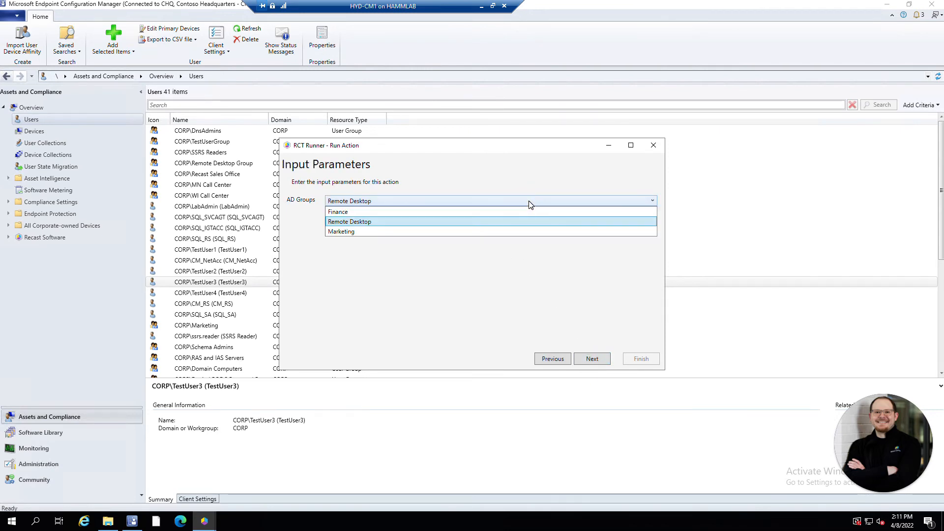
pyautogui.click(509, 212)
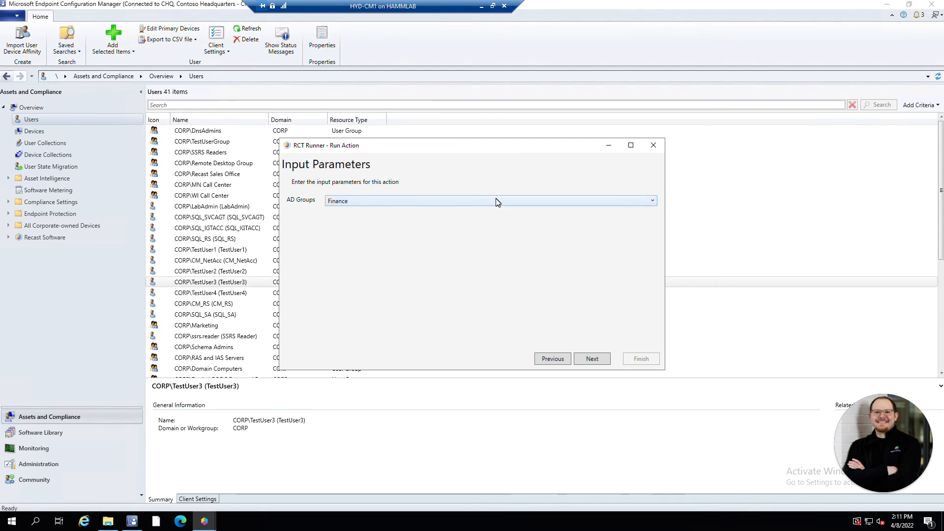
pyautogui.click(497, 200)
pyautogui.click(468, 231)
pyautogui.click(478, 201)
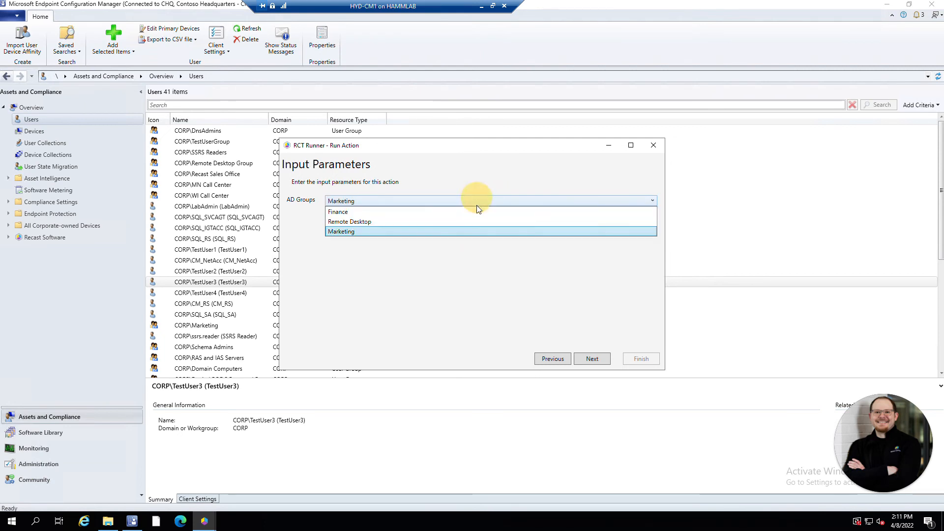
pyautogui.click(470, 222)
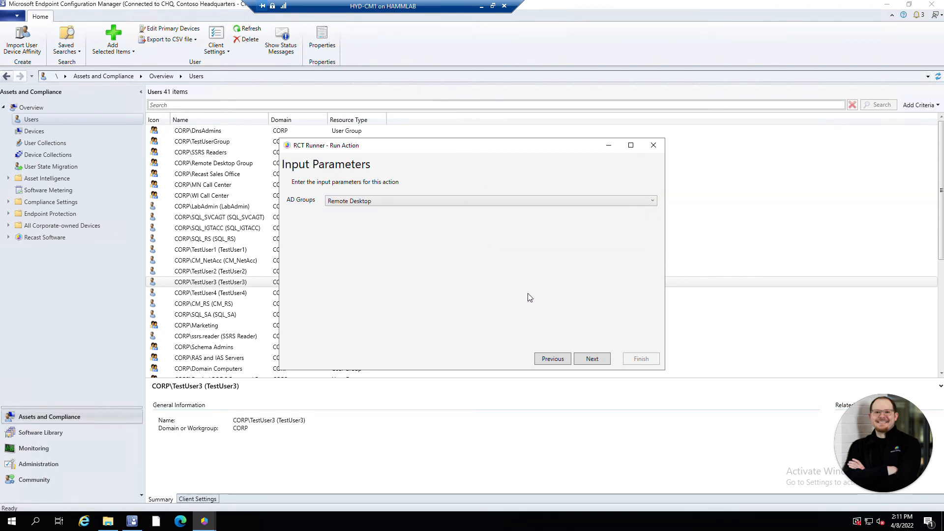
pyautogui.click(598, 360)
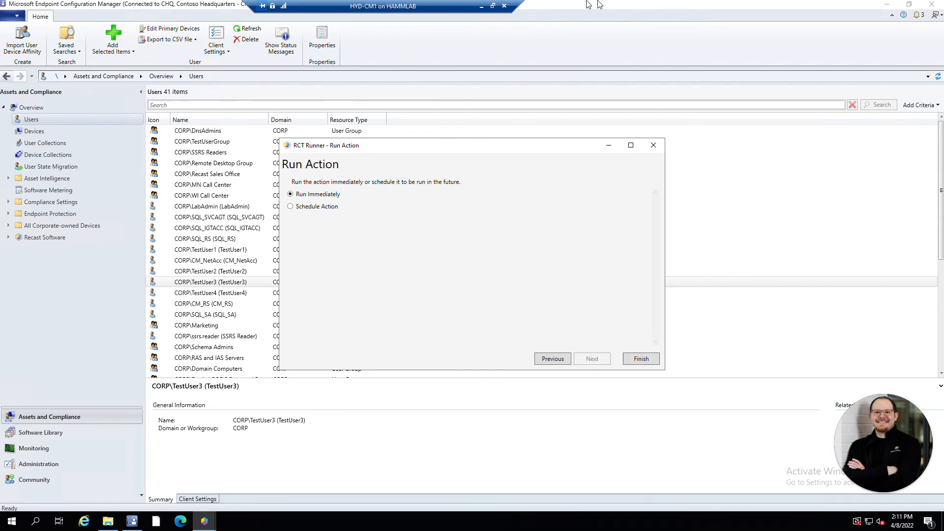
# - Switch to the HYD-DC1 virtual machine and check the members of Remote Desktop Group in Active Directory before running the action
pyautogui.click(494, 5)
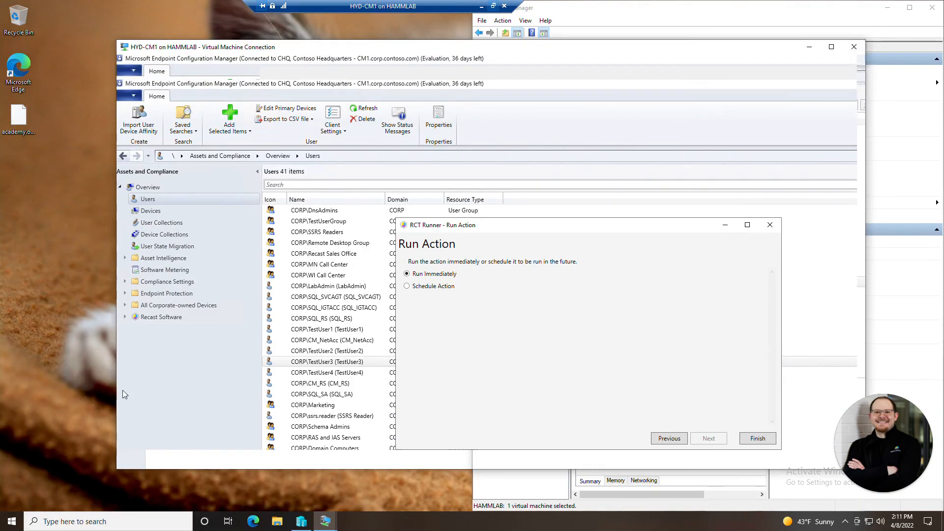
pyautogui.click(324, 524)
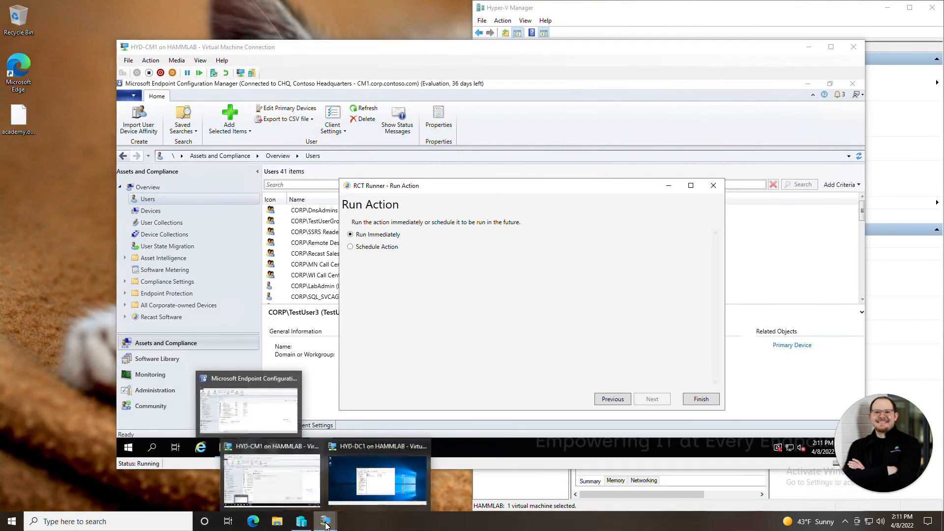
pyautogui.click(362, 487)
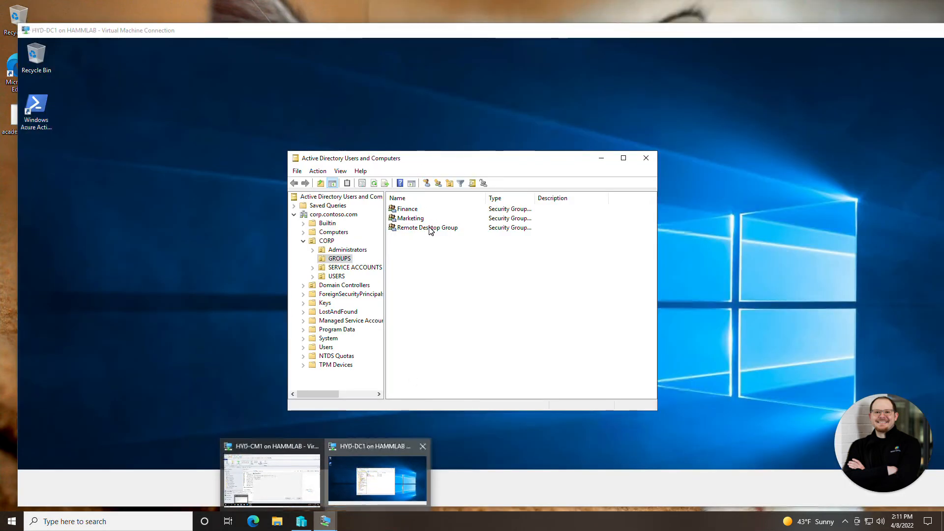
pyautogui.press('ctrl+alt+Break')
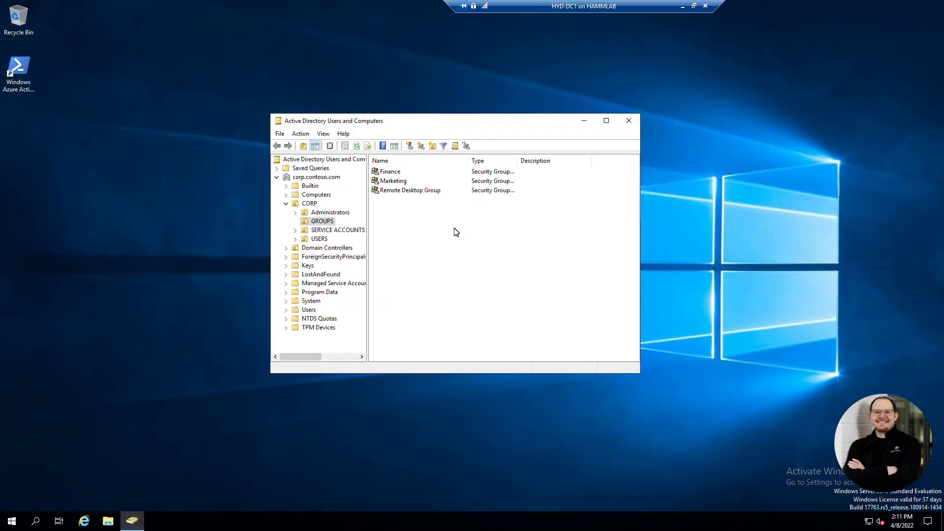
pyautogui.doubleClick(424, 191)
pyautogui.click(343, 81)
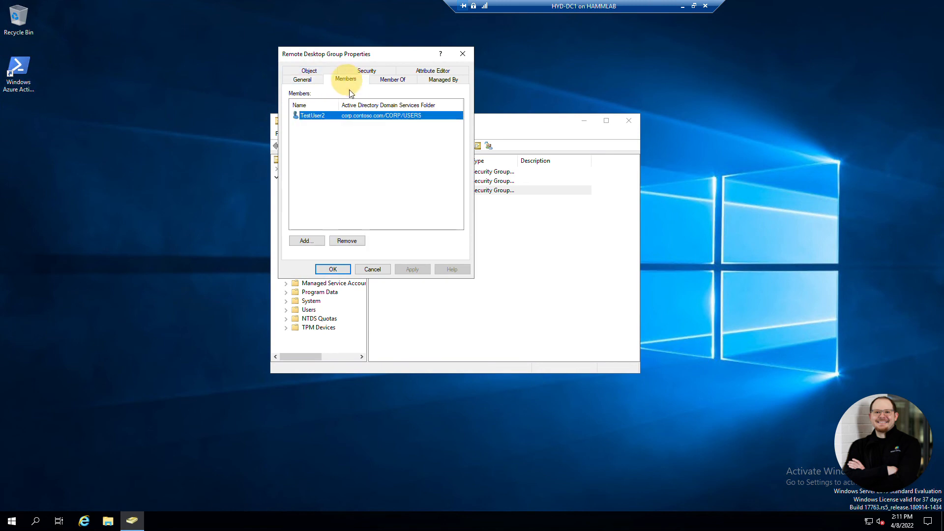
pyautogui.click(392, 184)
pyautogui.click(463, 54)
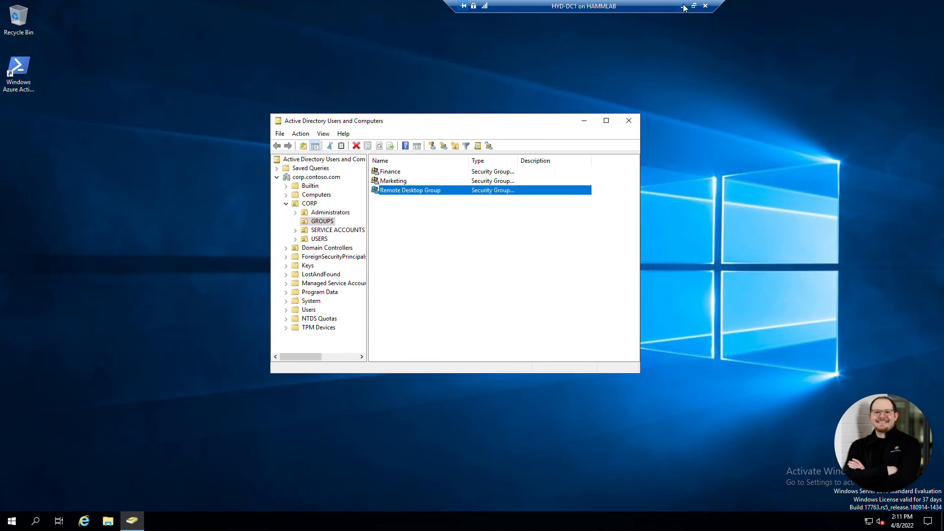
# - Return to the HYD-CM1 virtual machine and run the ADUserToGroup action immediately
pyautogui.click(683, 6)
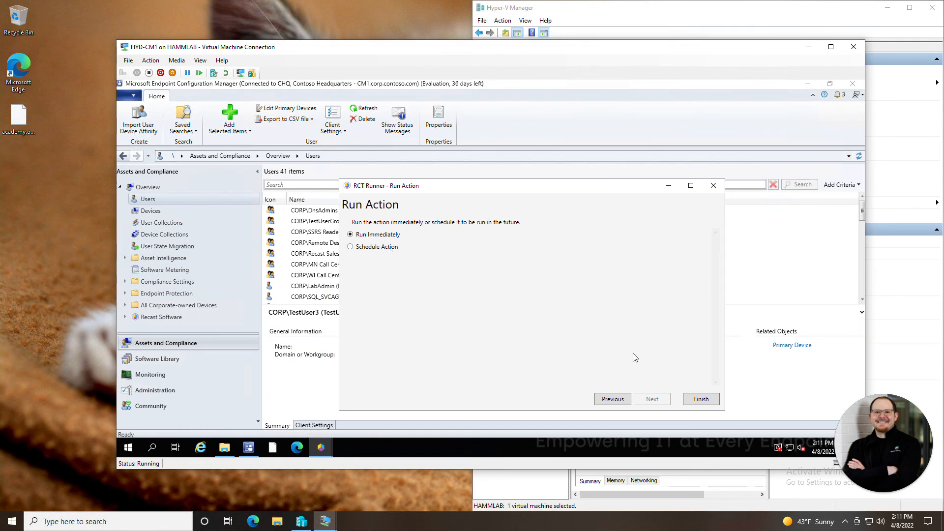
pyautogui.click(696, 399)
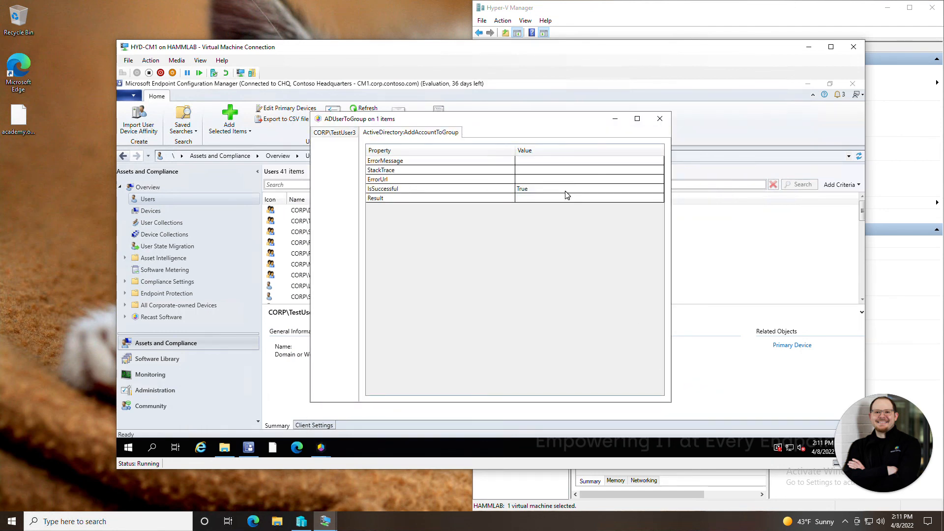
# - Switch back to HYD-DC1 and check whether TestUser3 is among the members of Remote Desktop Group
pyautogui.moveTo(325, 521)
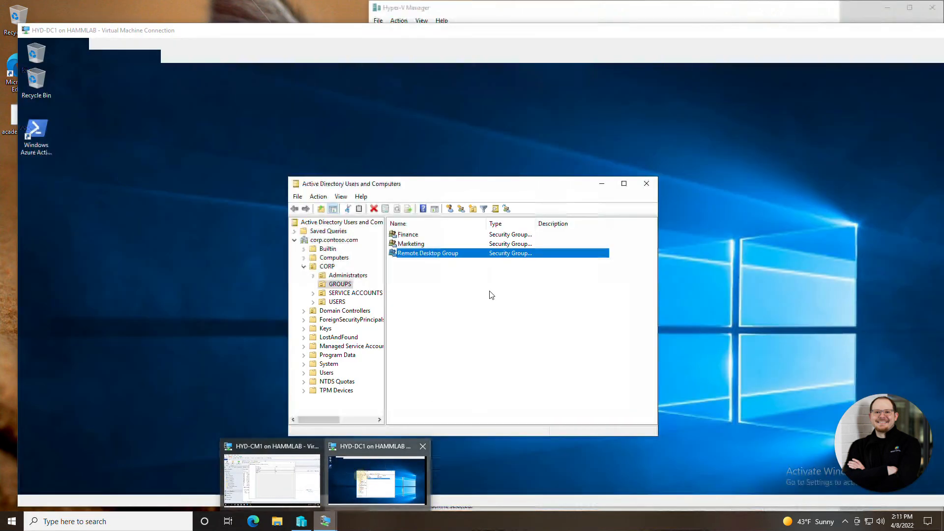
pyautogui.click(360, 476)
pyautogui.doubleClick(442, 190)
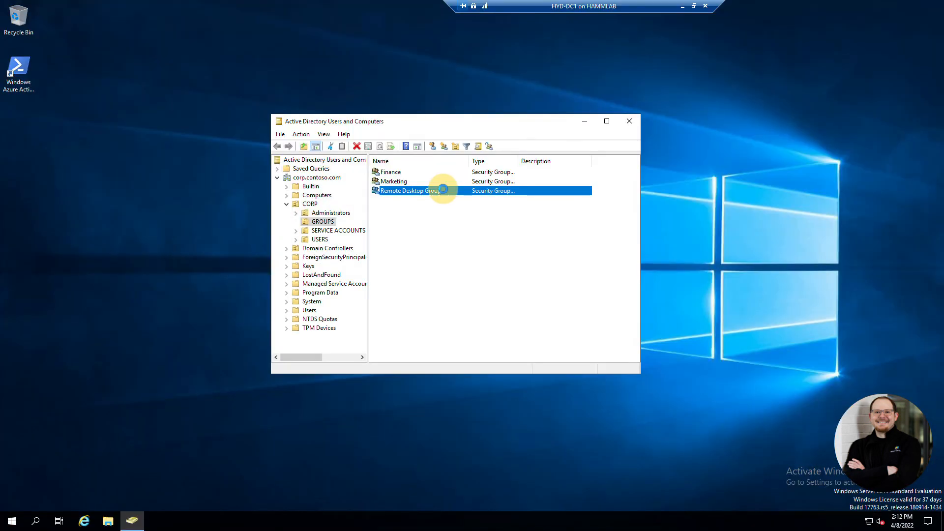
pyautogui.click(350, 81)
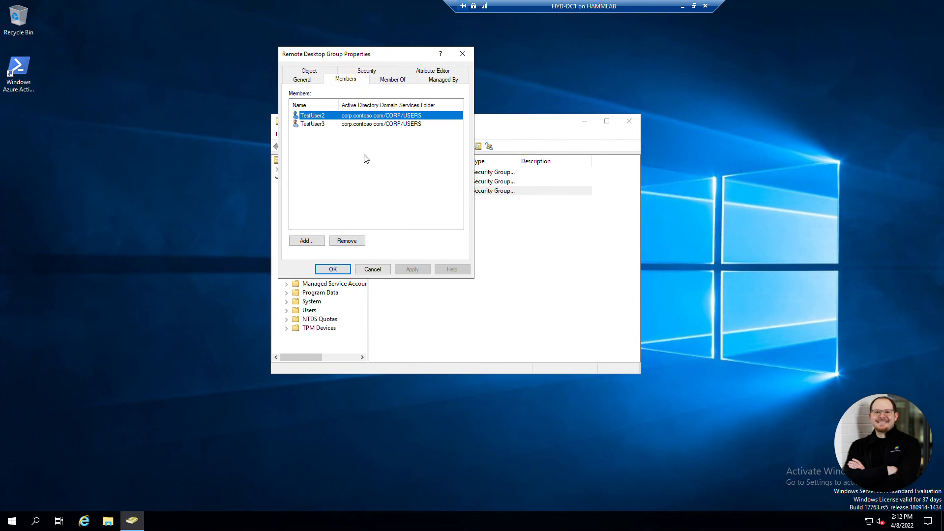